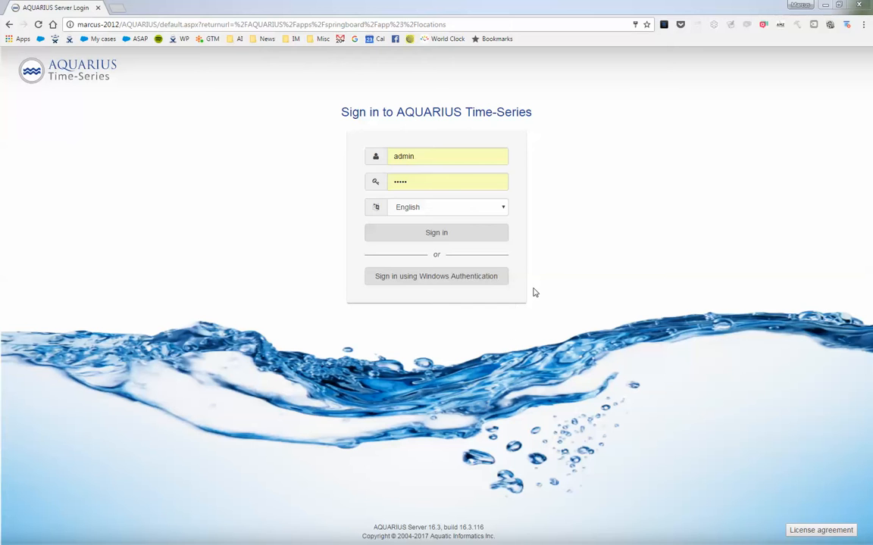
Step: Sign in to AQUARIUS Time-Series with the prefilled credentials and duplicate the Springboard browser tab
{"action": "left_click", "coordinate": [437, 235]}
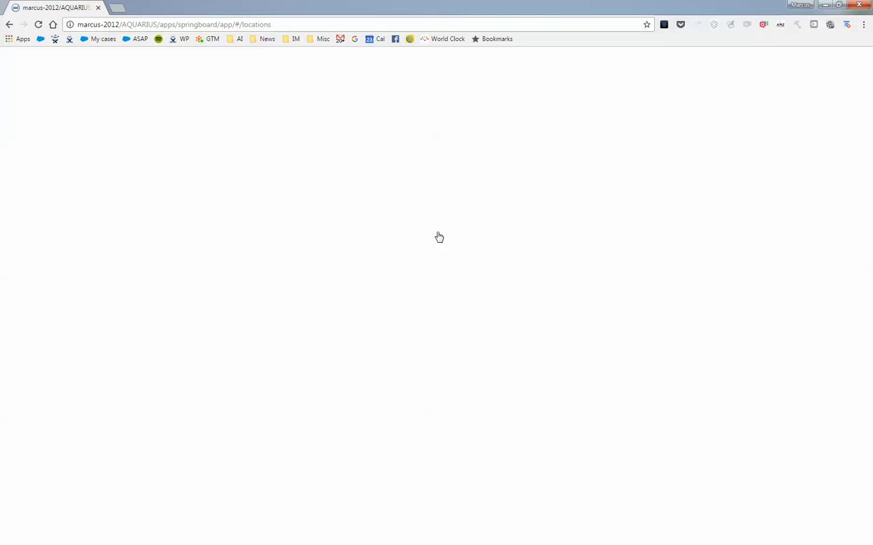
{"action": "right_click", "coordinate": [55, 15]}
{"action": "left_click", "coordinate": [73, 48]}
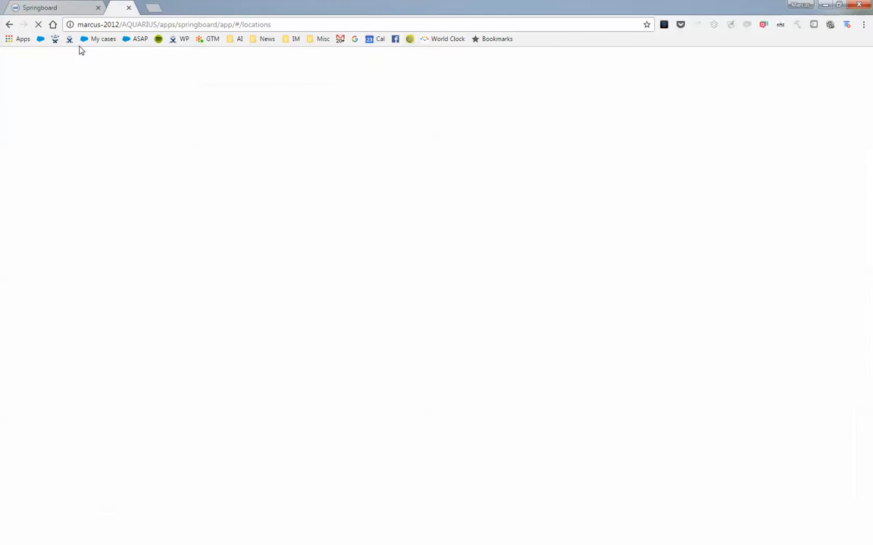
Step: Load the Provisioning API reference page in the duplicated tab by changing the server address path to AQUARIUS/Provisioning/v1/
{"action": "left_click", "coordinate": [130, 25]}
{"action": "left_click", "coordinate": [158, 25]}
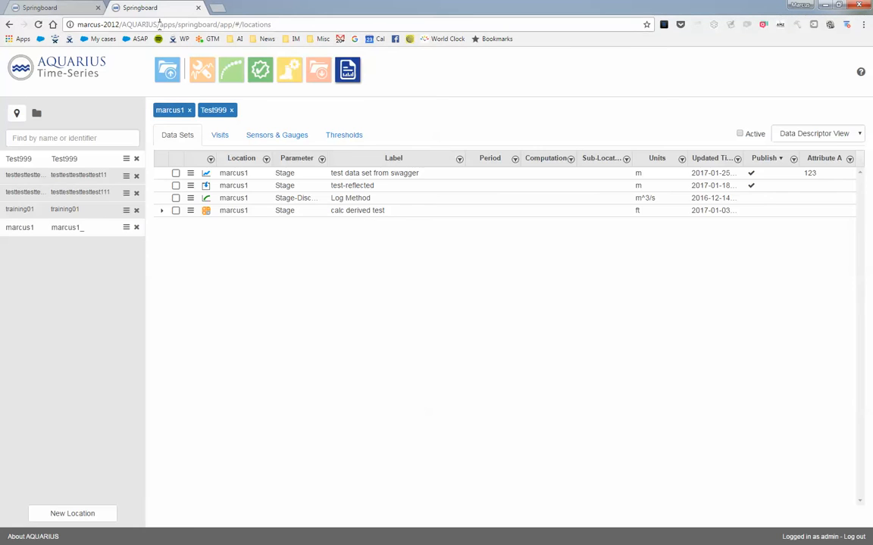
{"action": "left_click_drag", "start_coordinate": [159, 24], "coordinate": [493, 78]}
{"action": "type", "text": "provsion"}
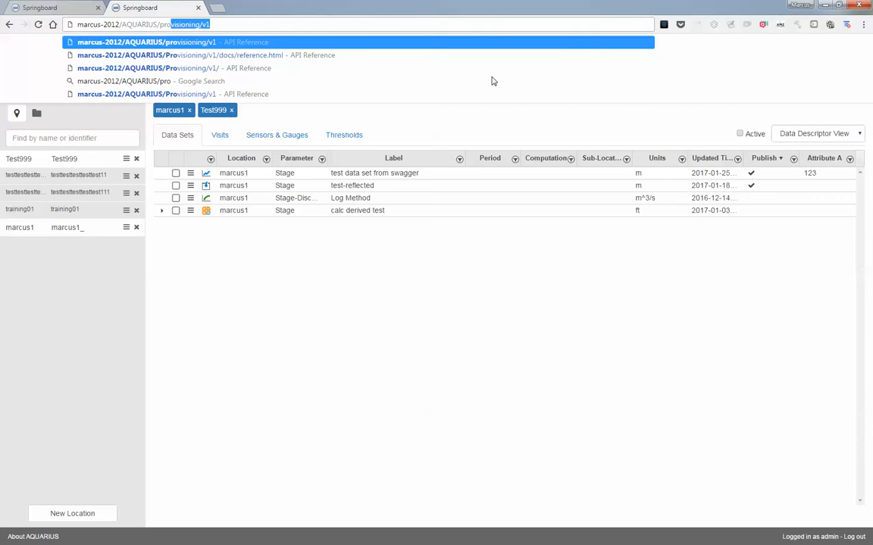
{"action": "key", "text": "BackSpace"}
{"action": "key", "text": "BackSpace"}
{"action": "key", "text": "BackSpace"}
{"action": "key", "text": "BackSpace"}
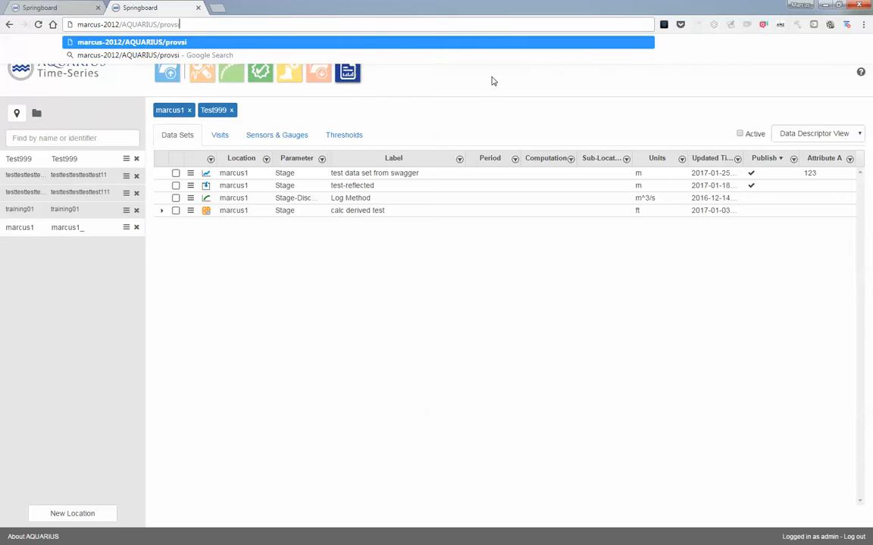
{"action": "key", "text": "Down"}
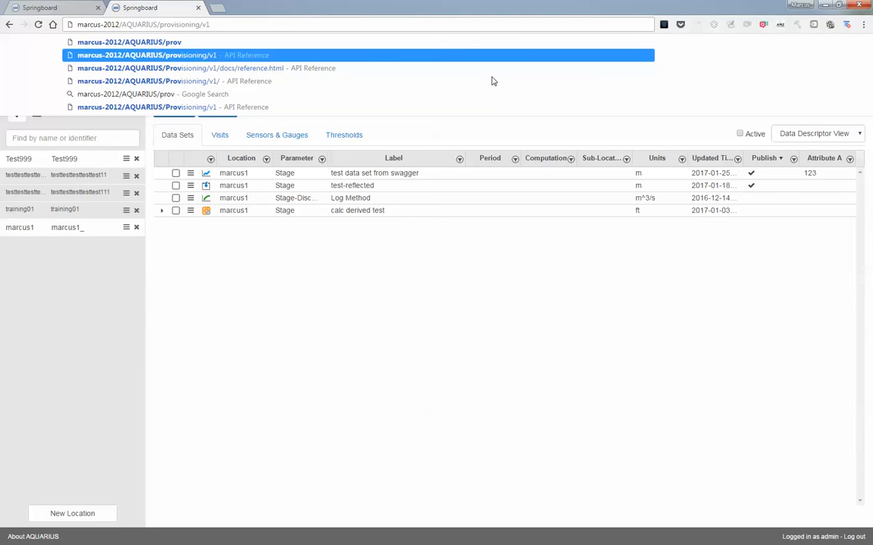
{"action": "key", "text": "Down"}
{"action": "key", "text": "ctrl+shift+Left"}
{"action": "key", "text": "ctrl+shift+Left"}
{"action": "key", "text": "ctrl+shift+Left"}
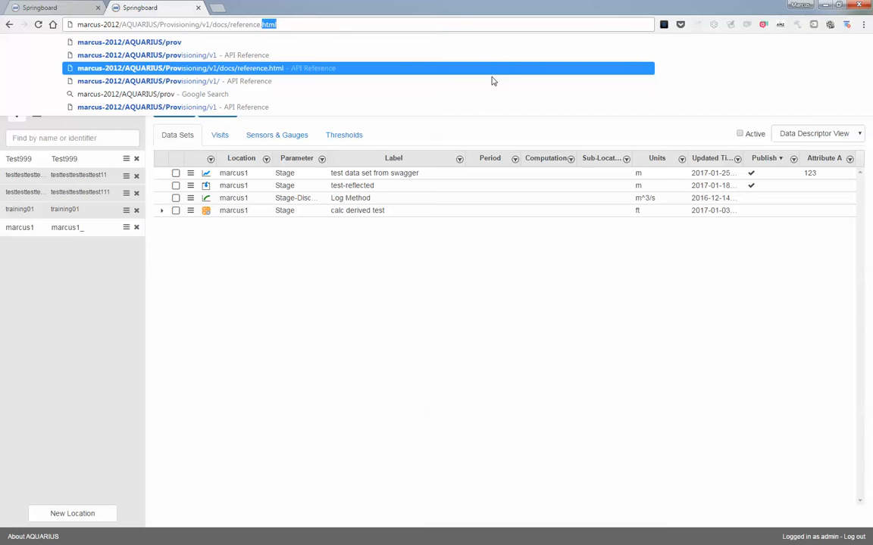
{"action": "key", "text": "BackSpace"}
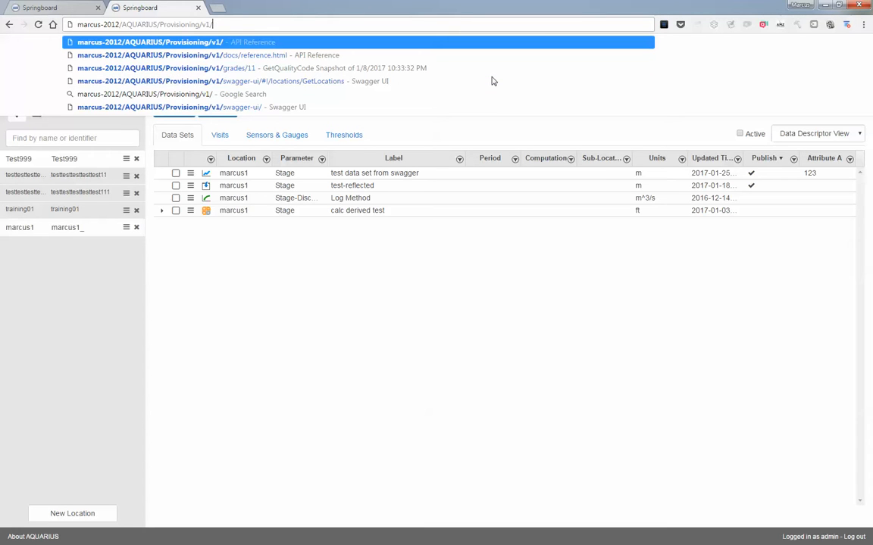
{"action": "key", "text": "Return"}
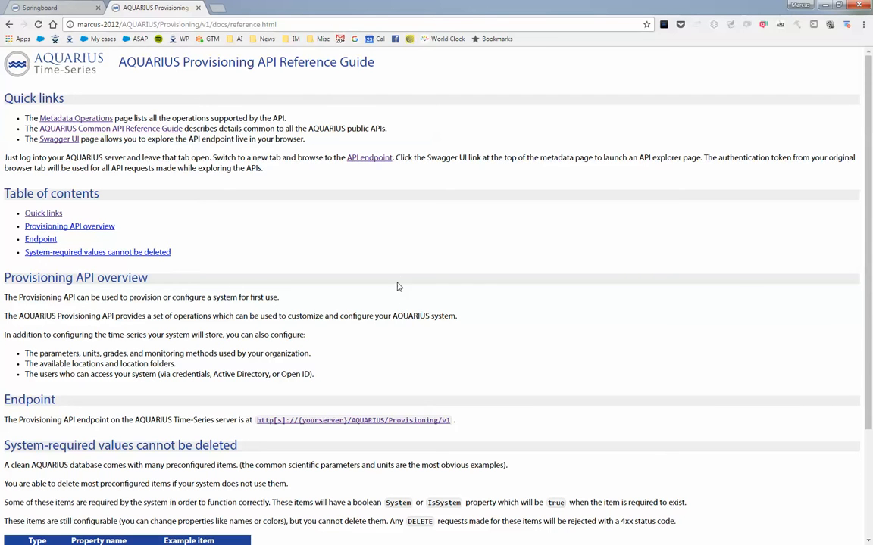
Step: Open the Swagger UI explorer for the Provisioning API from the reference guide's quick links
{"action": "scroll", "coordinate": [398, 275], "scroll_direction": "down", "scroll_amount": 2}
{"action": "scroll", "coordinate": [356, 484], "scroll_direction": "up", "scroll_amount": 2}
{"action": "left_click", "coordinate": [58, 141]}
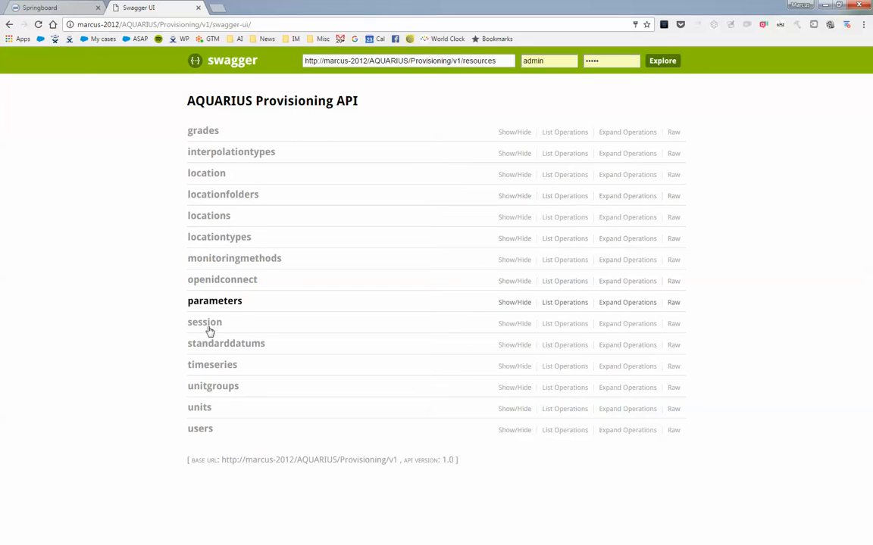
Step: Expand the location group and open the POST /location operation that creates a location
{"action": "left_click", "coordinate": [207, 173]}
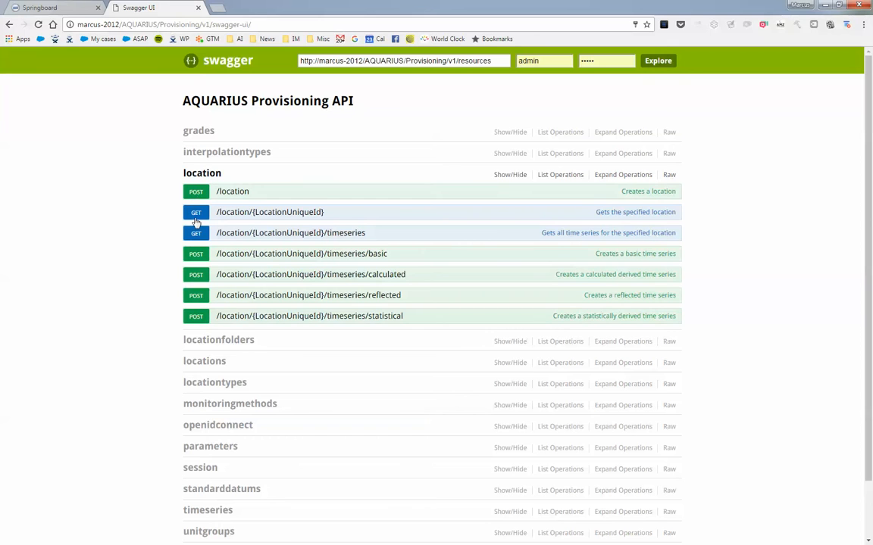
{"action": "left_click_drag", "start_coordinate": [196, 195], "coordinate": [679, 194]}
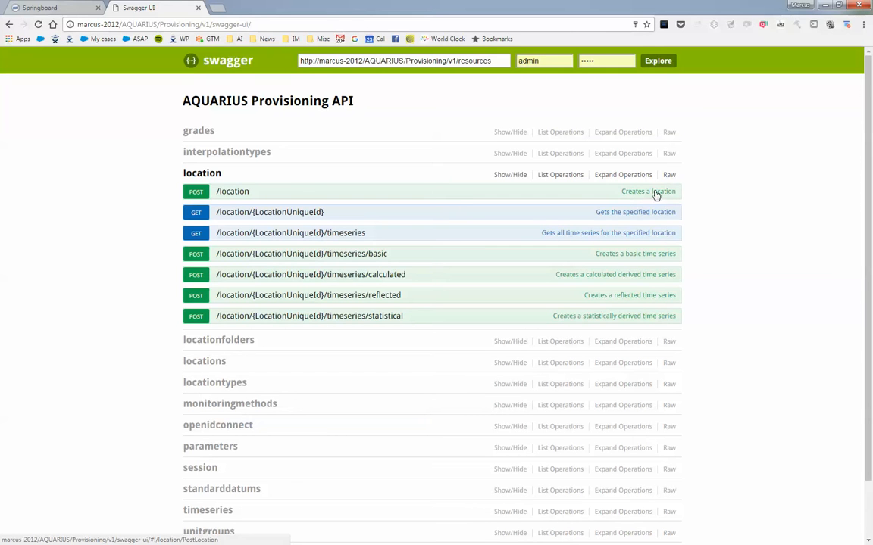
{"action": "left_click", "coordinate": [237, 193]}
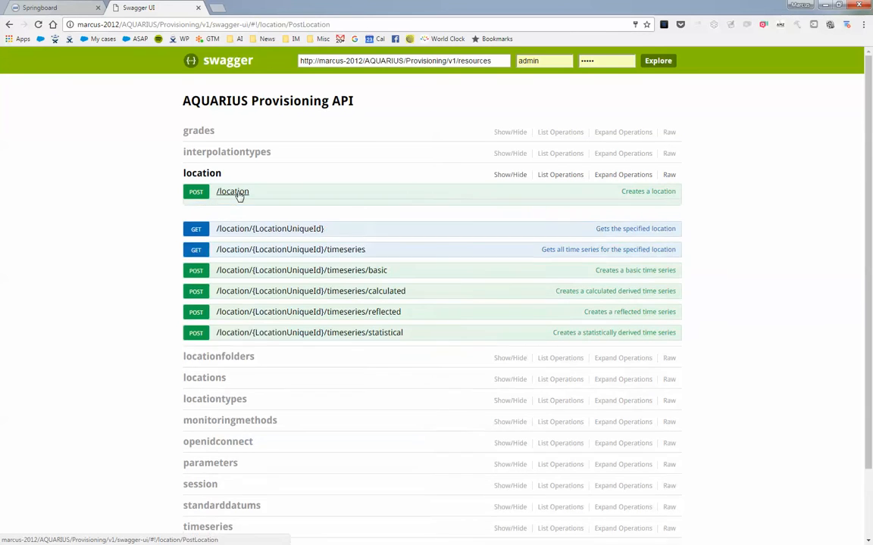
{"action": "scroll", "coordinate": [774, 284], "scroll_direction": "down", "scroll_amount": 2}
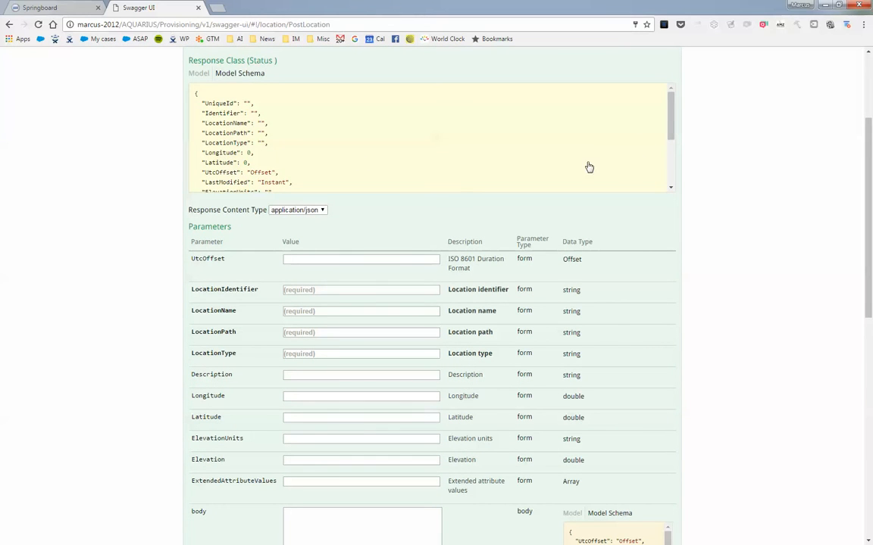
Step: Enter CrippleCrekk99 as the LocationIdentifier of the new location and copy the value
{"action": "left_click", "coordinate": [312, 290]}
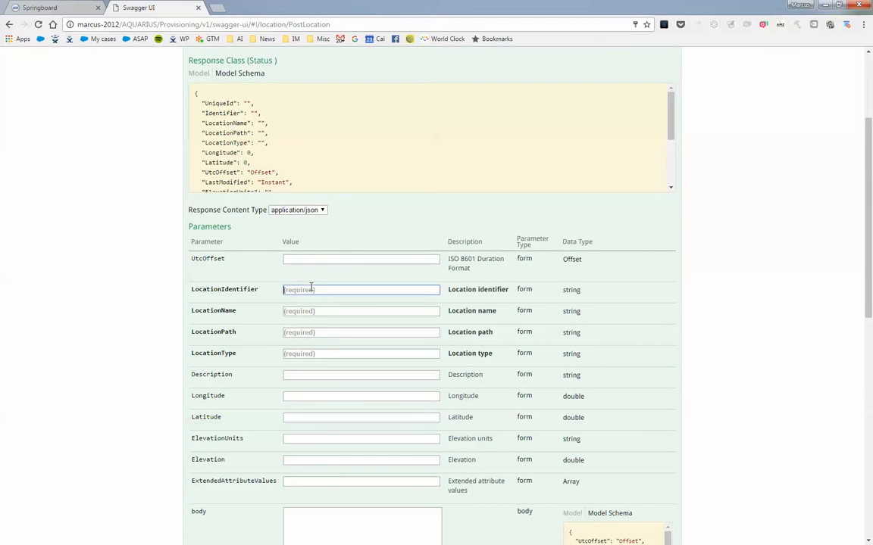
{"action": "type", "text": "CR"}
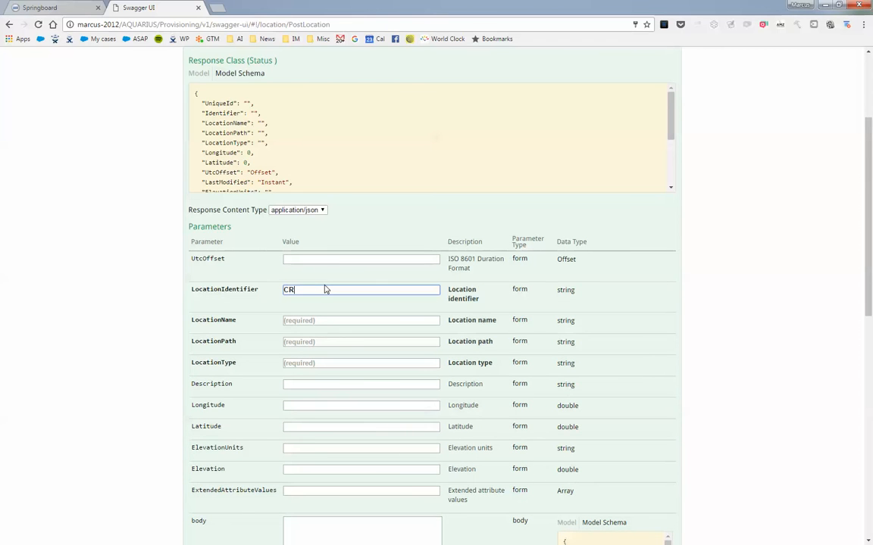
{"action": "key", "text": "BackSpace"}
{"action": "key", "text": "BackSpace"}
{"action": "key", "text": "BackSpace"}
{"action": "key", "text": "BackSpace"}
{"action": "type", "text": "CrippleCrek"}
{"action": "type", "text": "99"}
{"action": "key", "text": "ctrl+a"}
{"action": "key", "text": "ctrl+c"}
Step: Enter Cripple Creek as the LocationName, reusing the copied identifier text
{"action": "left_click", "coordinate": [295, 321]}
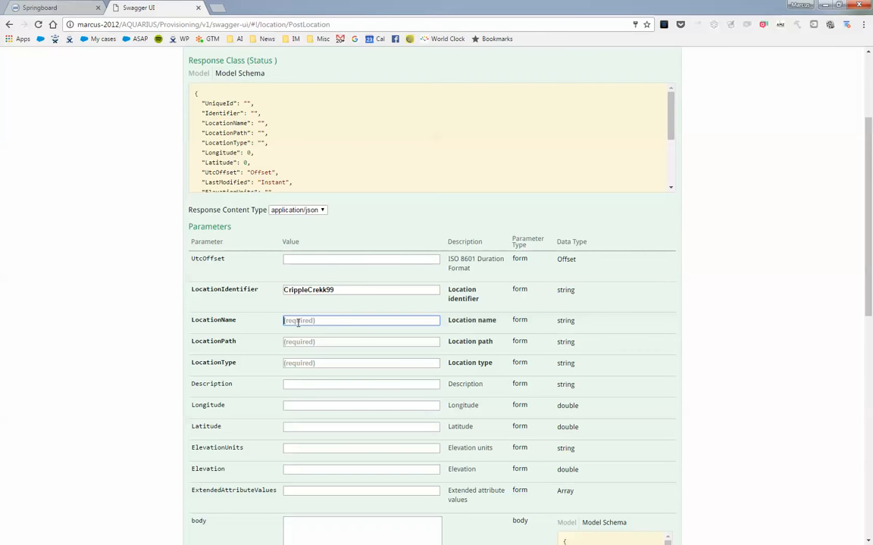
{"action": "key", "text": "ctrl+v"}
{"action": "key", "text": "BackSpace"}
{"action": "key", "text": "BackSpace"}
{"action": "type", "text": "ek"}
{"action": "left_click_drag", "start_coordinate": [342, 321], "coordinate": [159, 306]}
{"action": "left_click", "coordinate": [341, 289]}
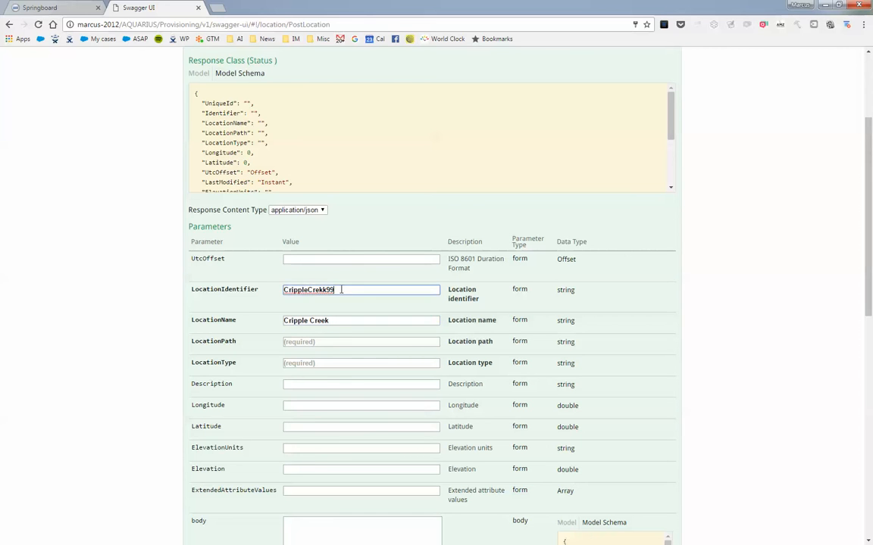
{"action": "double_click", "coordinate": [341, 289]}
{"action": "left_click", "coordinate": [231, 278]}
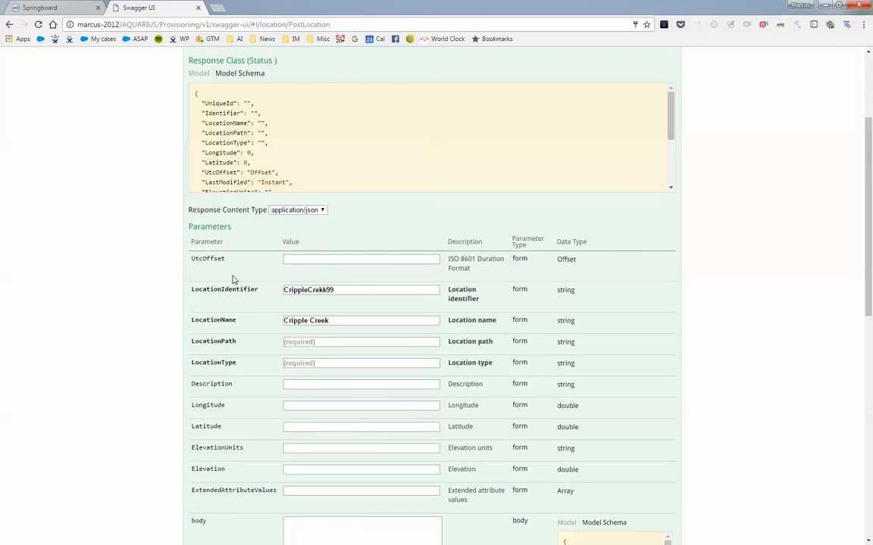
Step: Set the LocationPath of the new location to All Locations
{"action": "left_click", "coordinate": [294, 341]}
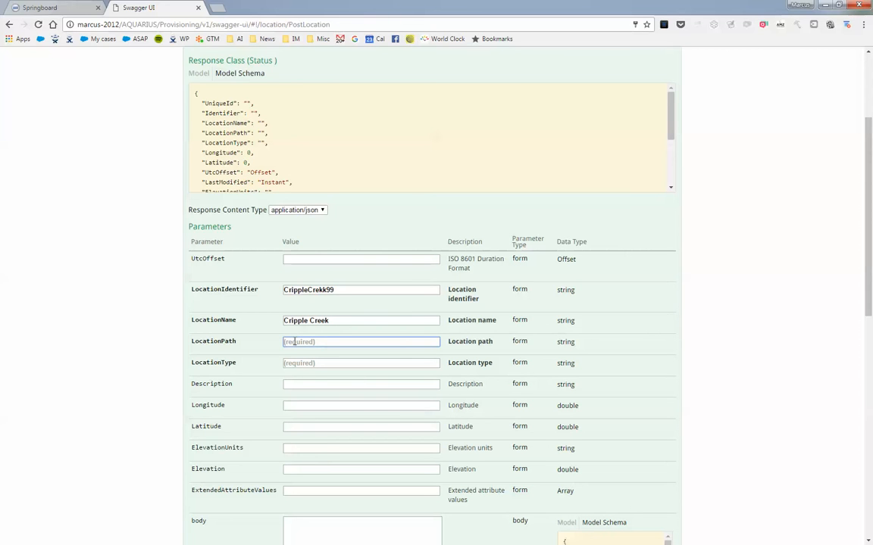
{"action": "type", "text": "All Locations"}
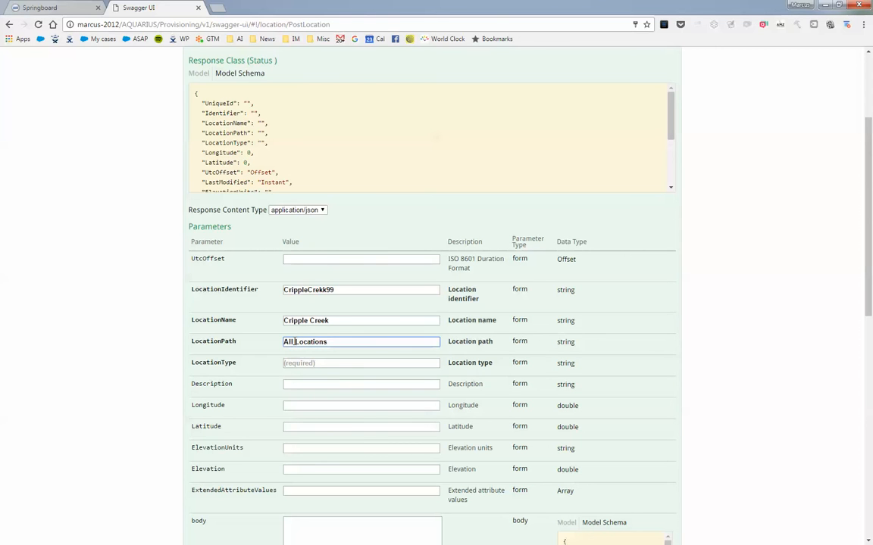
{"action": "key", "text": "BackSpace"}
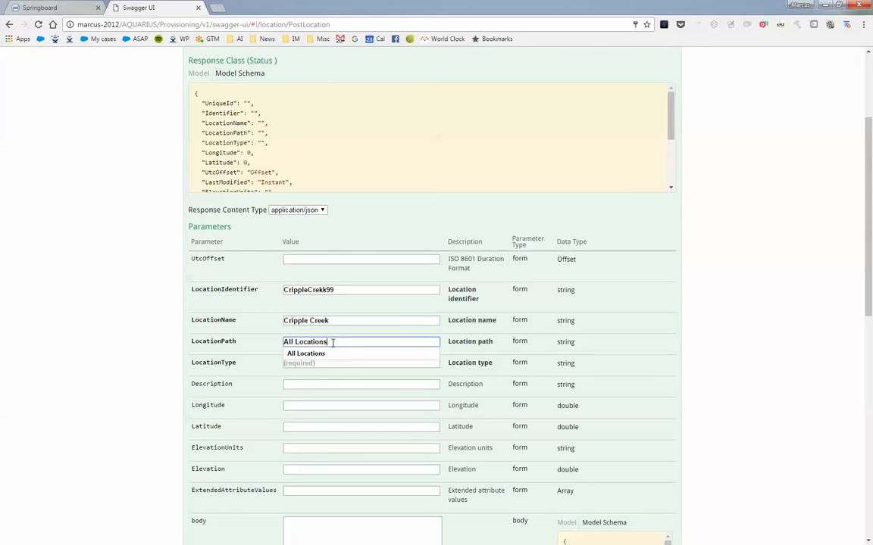
Step: Try extending the LocationPath with the dot-separated example subfolders SubfolderA and SubfolderC, and remove that extension again
{"action": "type", "text": ".Su"}
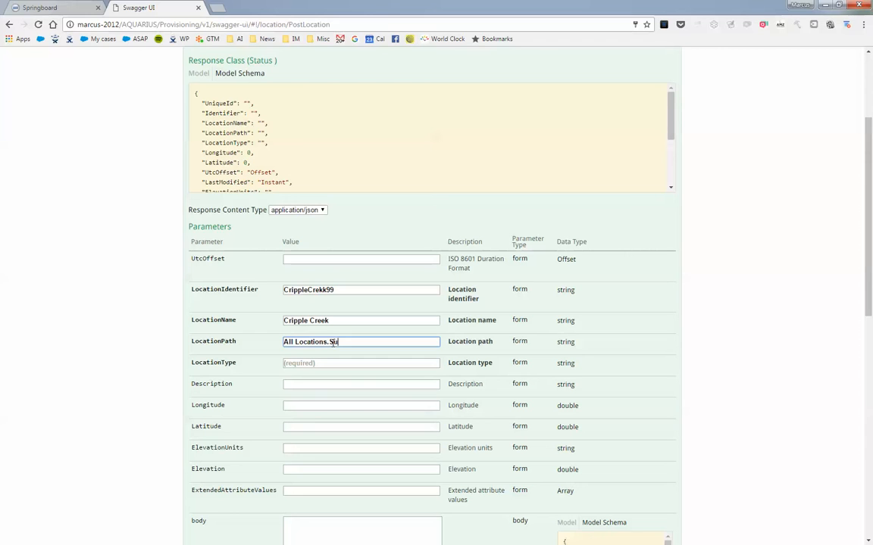
{"action": "type", "text": "bfolder"}
{"action": "left_click", "coordinate": [332, 344]}
{"action": "type", "text": "bfolderA.SubfolderC.."}
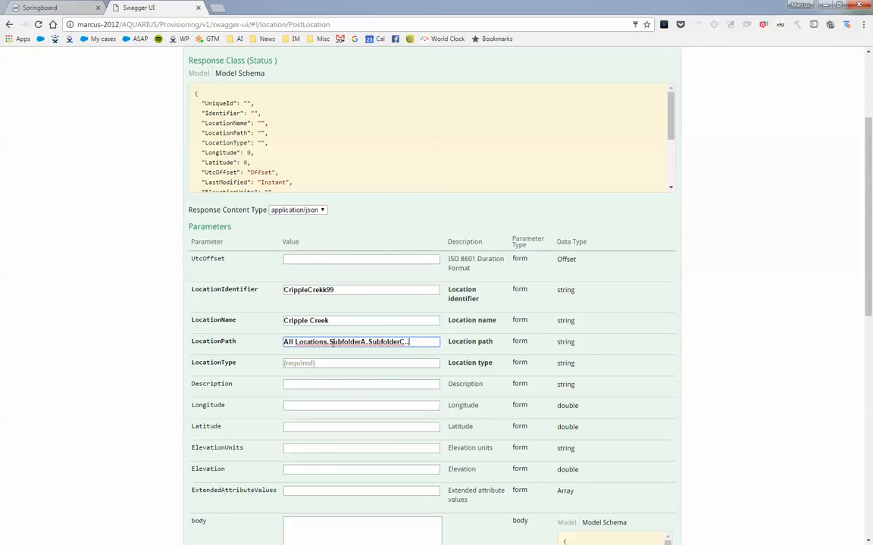
{"action": "left_click", "coordinate": [330, 342]}
{"action": "key", "text": "shift+End"}
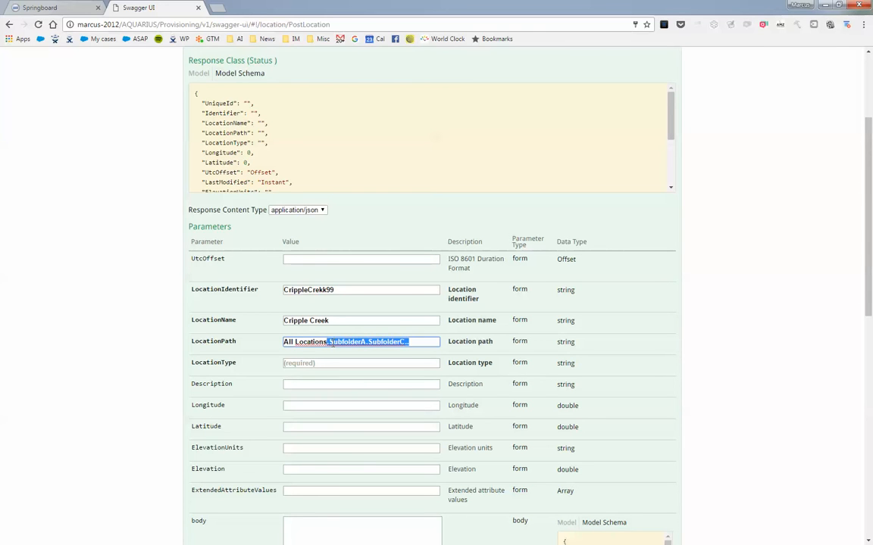
{"action": "key", "text": "BackSpace"}
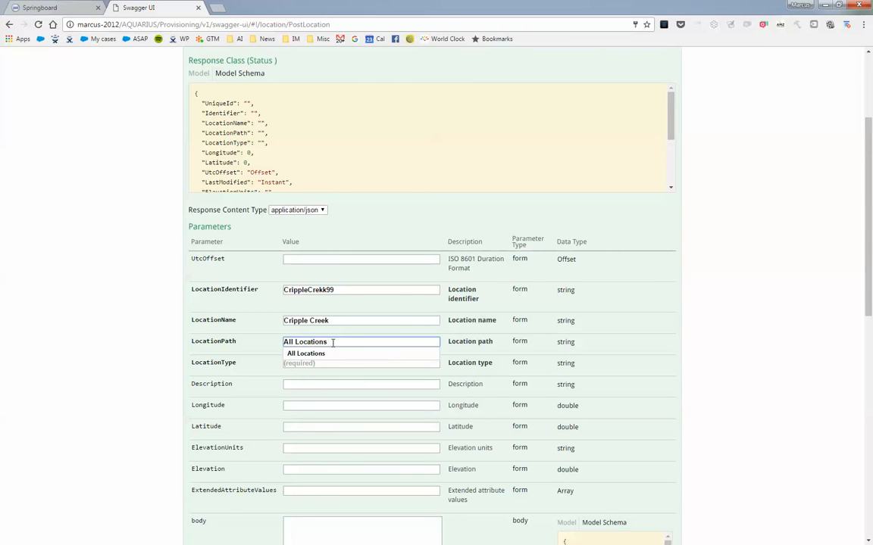
Step: Set the LocationType of the new location to Hydrology Station
{"action": "left_click", "coordinate": [159, 323]}
{"action": "left_click", "coordinate": [300, 364]}
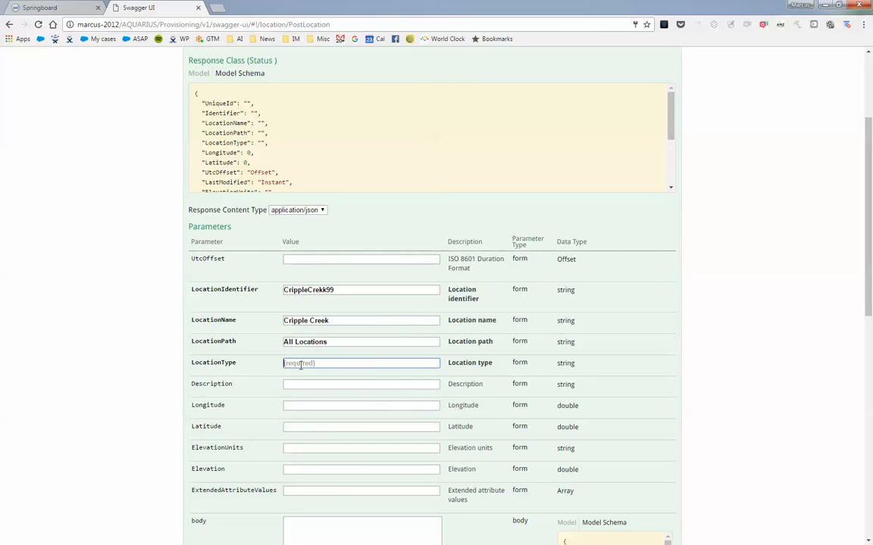
{"action": "type", "text": "H"}
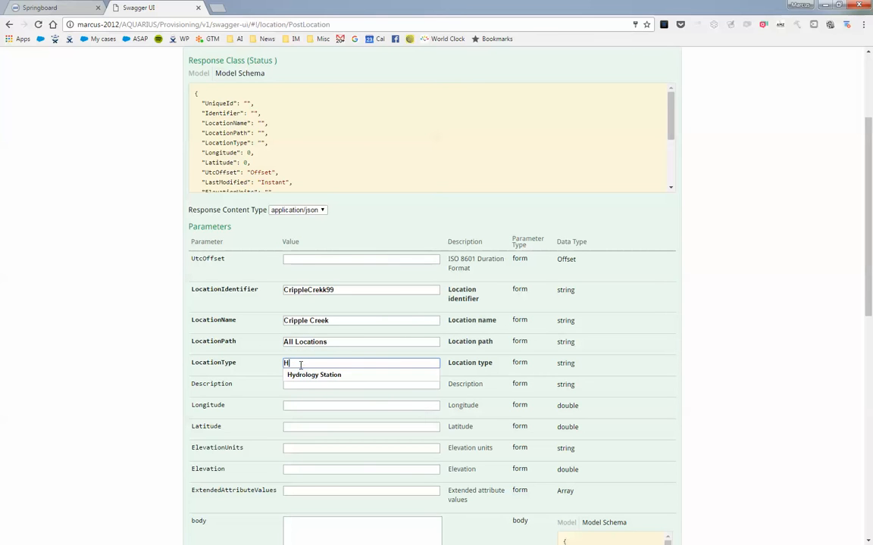
{"action": "type", "text": "ydrology"}
{"action": "key", "text": "Down"}
{"action": "key", "text": "Tab"}
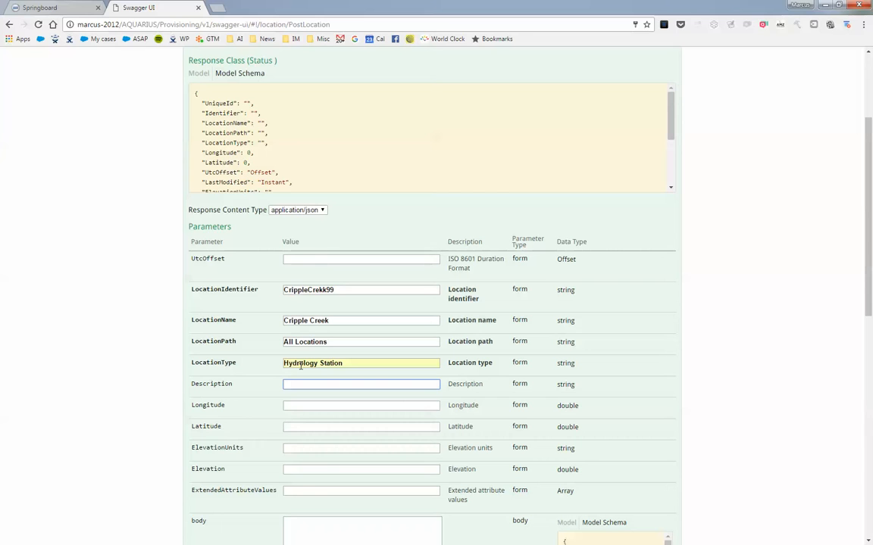
{"action": "left_click", "coordinate": [309, 403]}
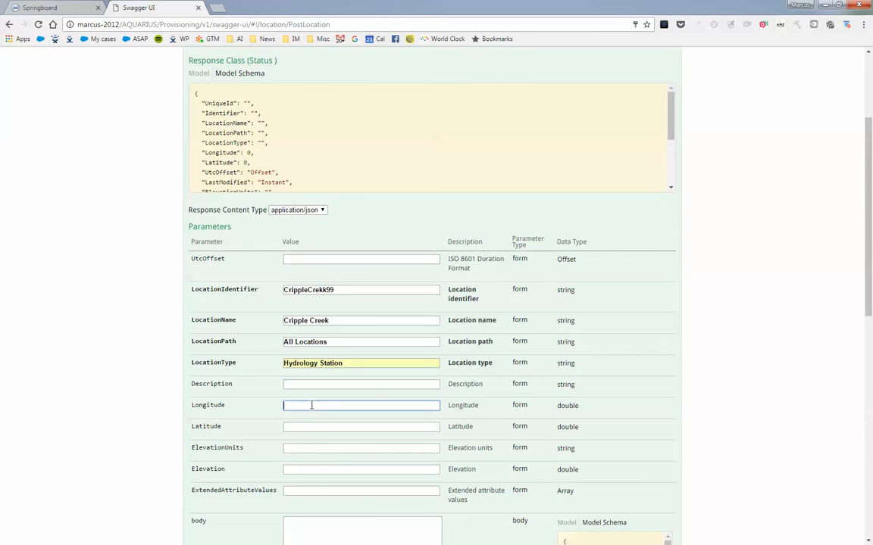
{"action": "left_click", "coordinate": [314, 425]}
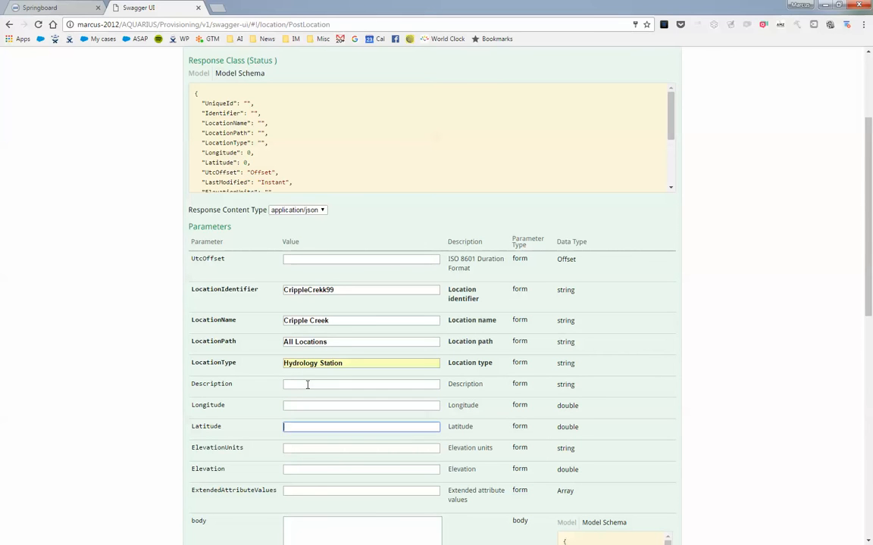
{"action": "left_click", "coordinate": [307, 385]}
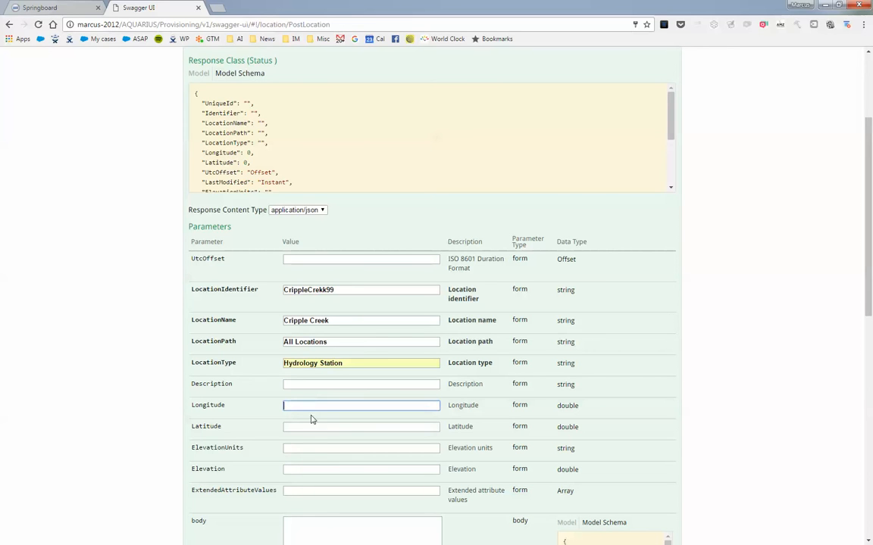
{"action": "left_click", "coordinate": [312, 448]}
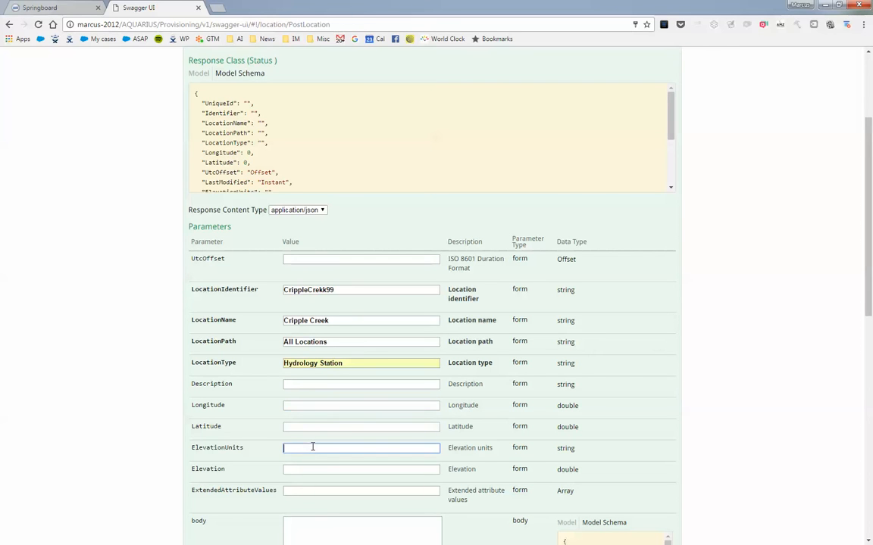
Step: Set the UtcOffset of the new location to -08:00
{"action": "left_click", "coordinate": [318, 259]}
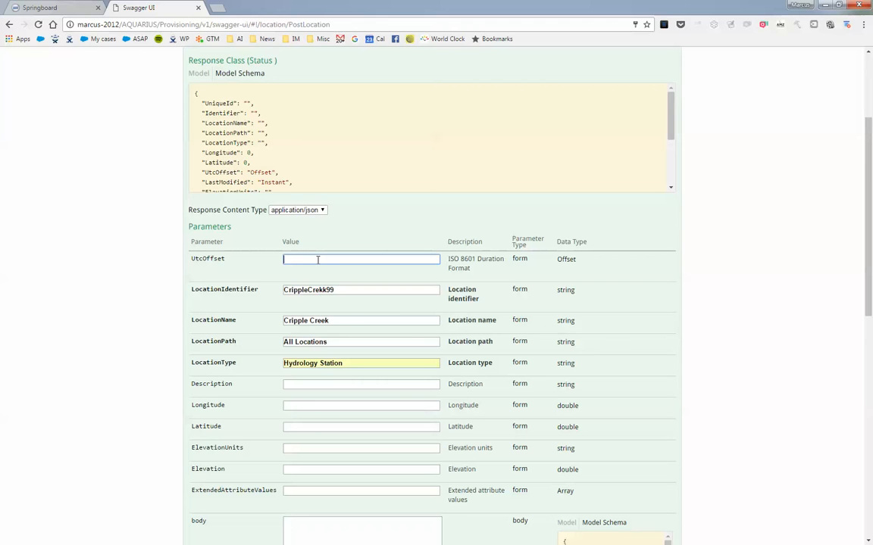
{"action": "type", "text": "-"}
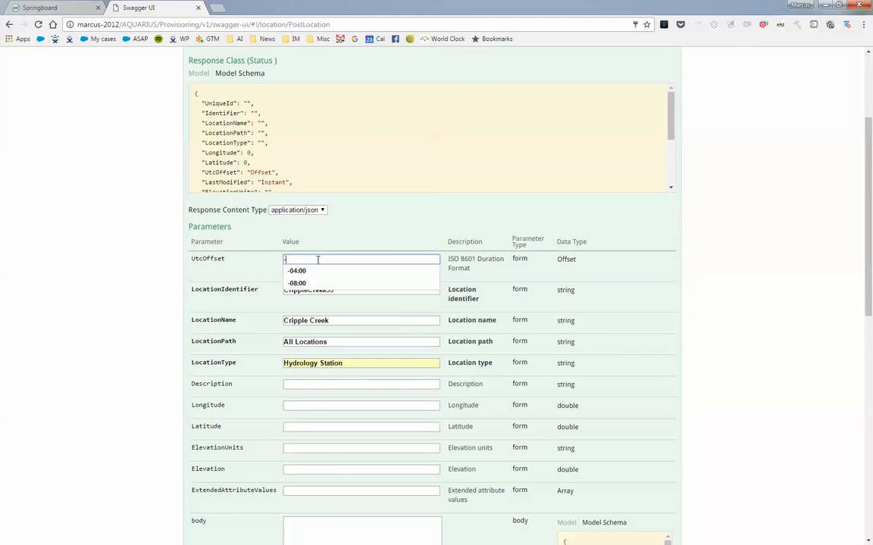
{"action": "key", "text": "Down"}
{"action": "key", "text": "Down"}
{"action": "key", "text": "Tab"}
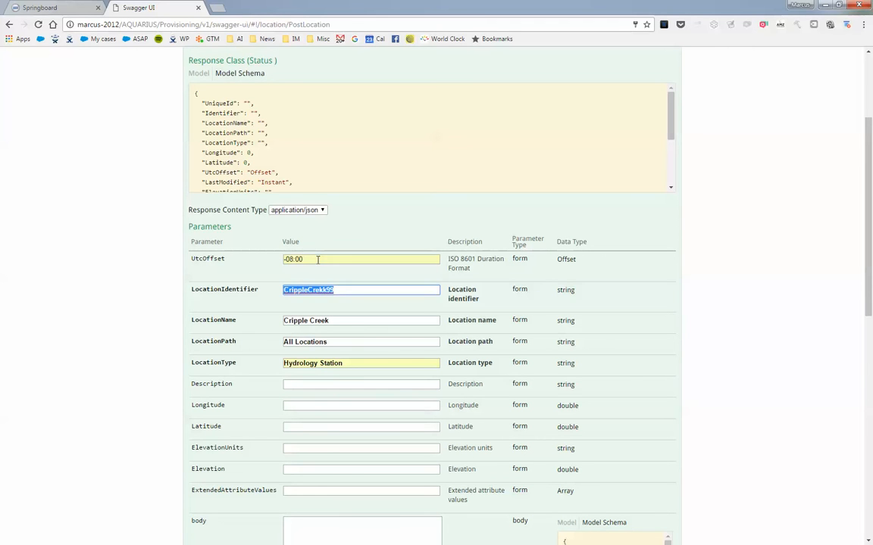
{"action": "scroll", "coordinate": [318, 259], "scroll_direction": "up", "scroll_amount": 1}
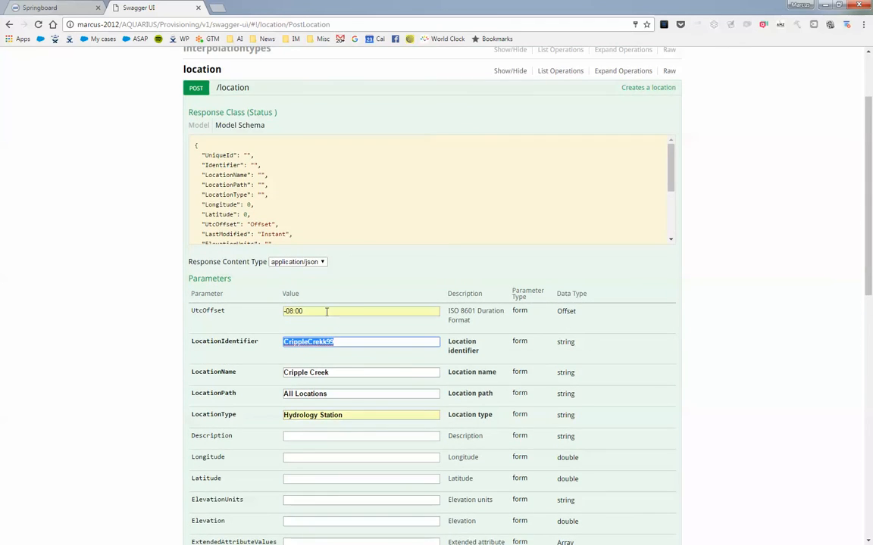
{"action": "left_click_drag", "start_coordinate": [325, 307], "coordinate": [249, 304]}
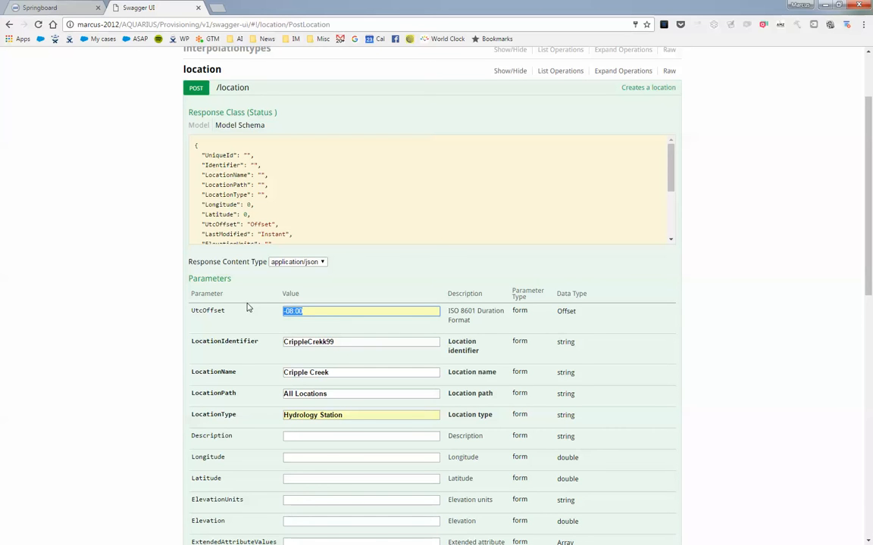
{"action": "left_click", "coordinate": [159, 309]}
Step: Try to create the location by submitting the POST /location request without any extended attribute values
{"action": "scroll", "coordinate": [160, 308], "scroll_direction": "down", "scroll_amount": 4}
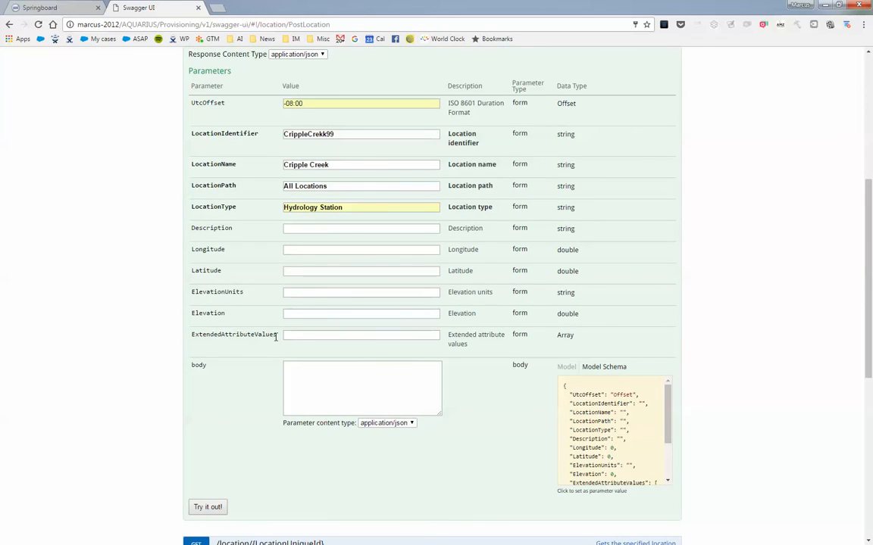
{"action": "scroll", "coordinate": [189, 394], "scroll_direction": "down", "scroll_amount": 2}
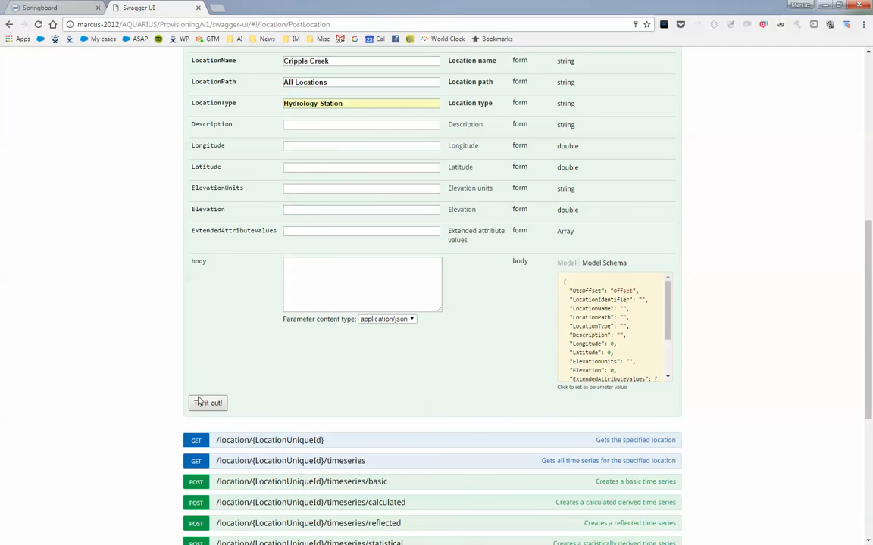
{"action": "left_click", "coordinate": [208, 404]}
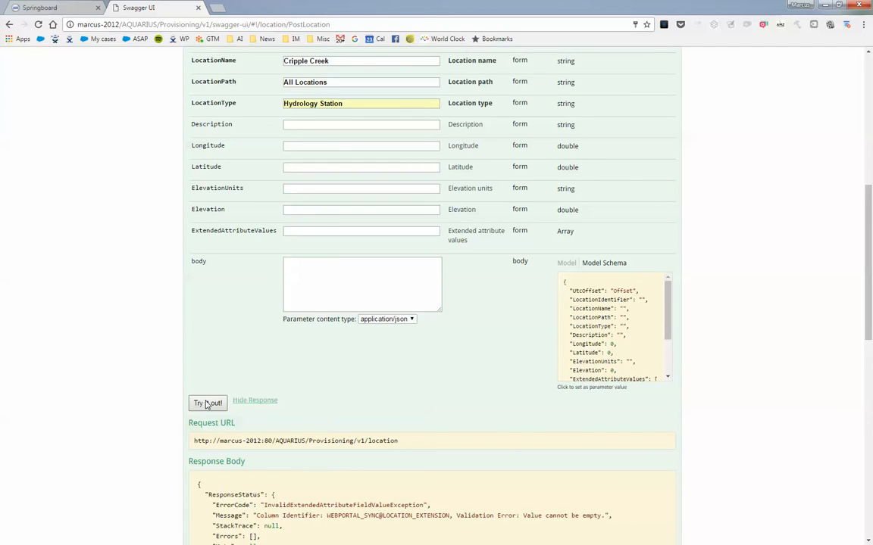
Step: Examine the response code and error message, comparing the column identifier named there with the ExtendedAttributeValues parameter
{"action": "scroll", "coordinate": [144, 393], "scroll_direction": "down", "scroll_amount": 2}
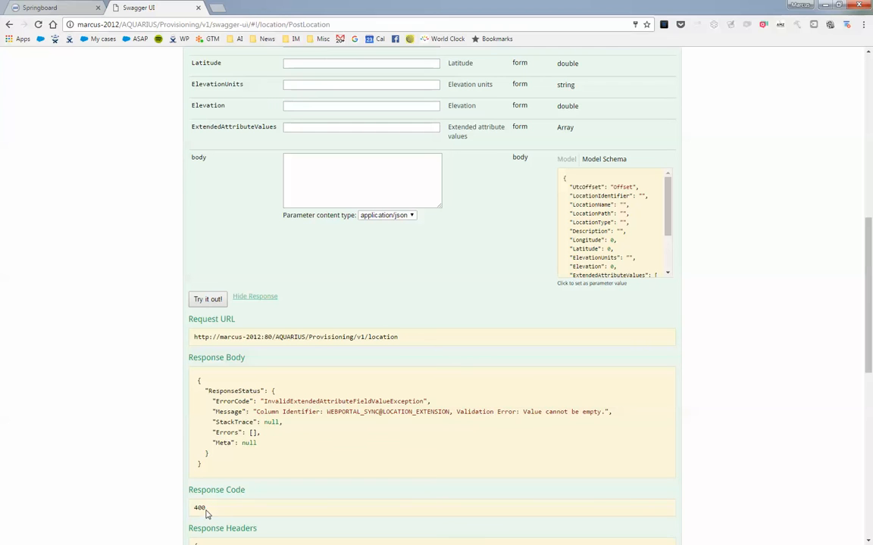
{"action": "left_click_drag", "start_coordinate": [206, 509], "coordinate": [197, 508]}
{"action": "left_click_drag", "start_coordinate": [256, 412], "coordinate": [385, 413]}
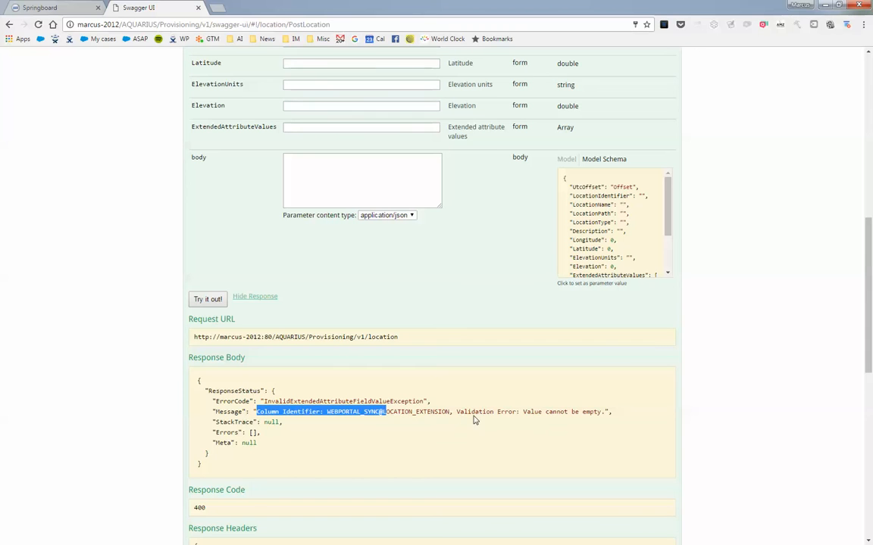
{"action": "left_click_drag", "start_coordinate": [522, 412], "coordinate": [597, 416]}
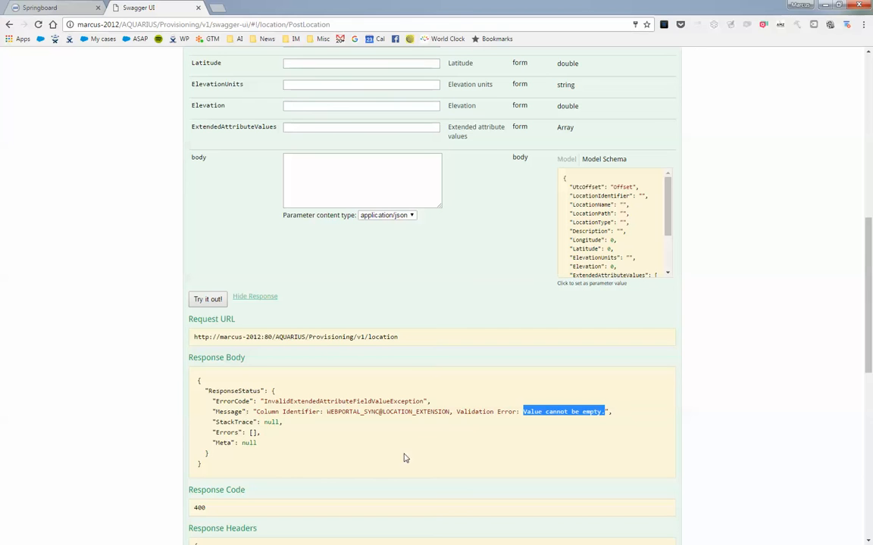
{"action": "left_click_drag", "start_coordinate": [343, 412], "coordinate": [375, 412]}
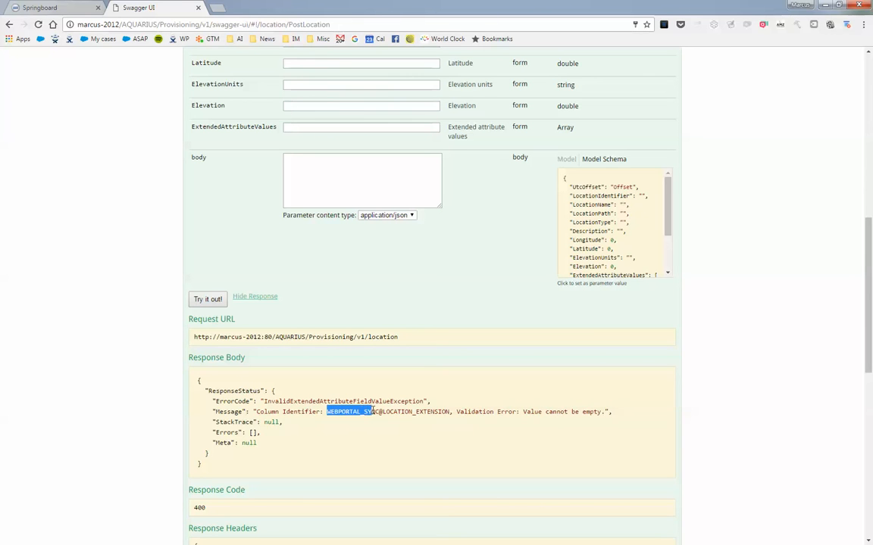
{"action": "scroll", "coordinate": [310, 302], "scroll_direction": "up", "scroll_amount": 3}
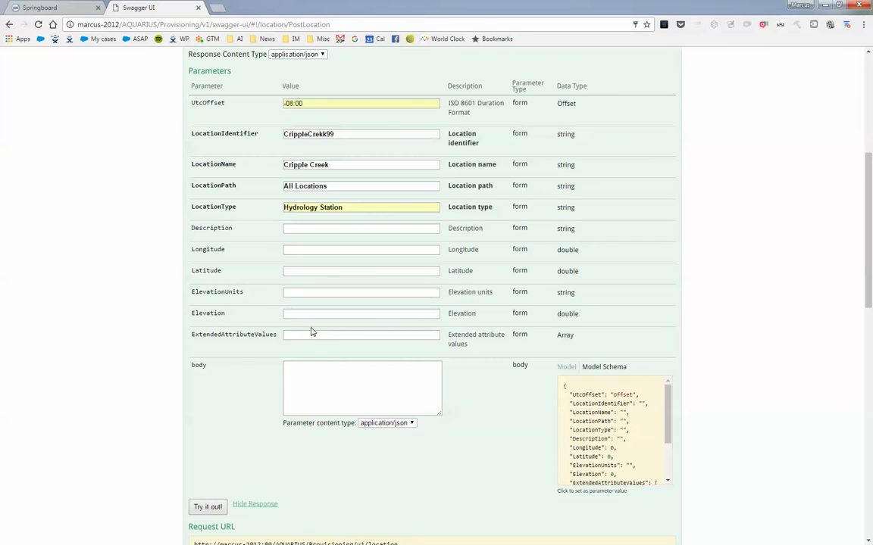
{"action": "left_click", "coordinate": [298, 335]}
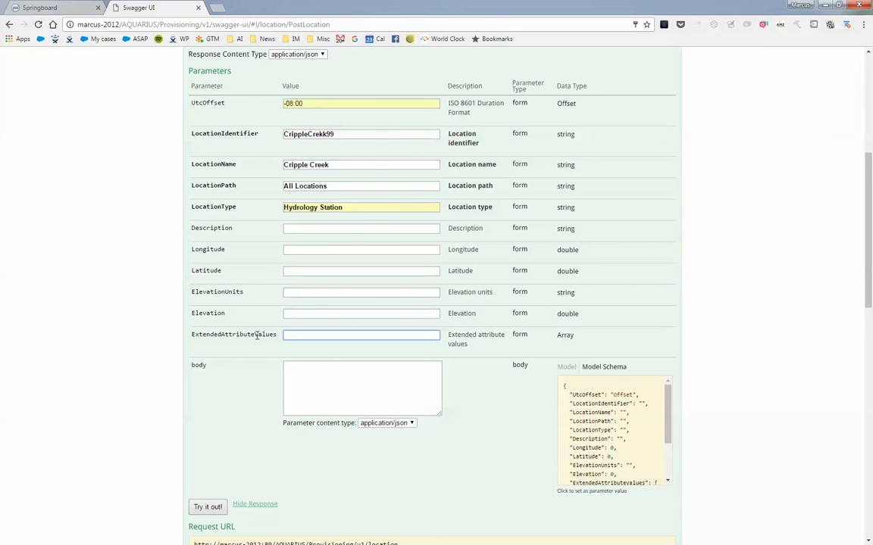
{"action": "double_click", "coordinate": [257, 335]}
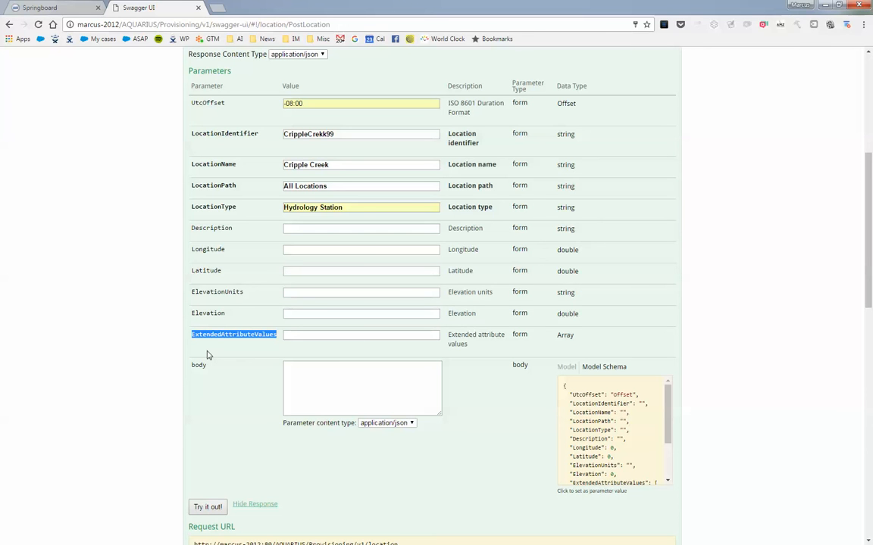
{"action": "scroll", "coordinate": [208, 356], "scroll_direction": "down", "scroll_amount": 2}
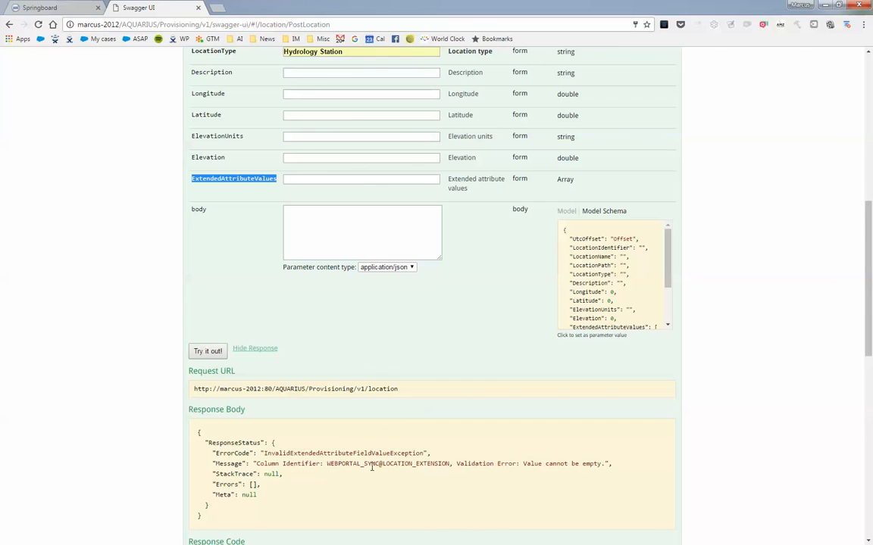
{"action": "left_click_drag", "start_coordinate": [327, 465], "coordinate": [377, 464]}
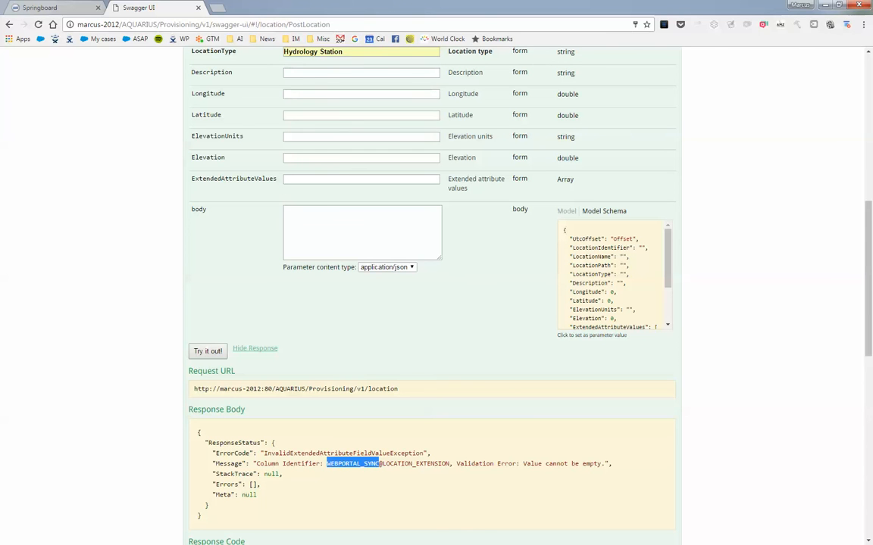
Step: Copy [{ColumnIdentifier:"WEBPORTAL_SYNC@LOCATION_EXTENSION",Value:"1"}] from the Notepad++ note into the ExtendedAttributeValues parameter
{"action": "key", "text": "alt+Tab"}
{"action": "left_click", "coordinate": [233, 374]}
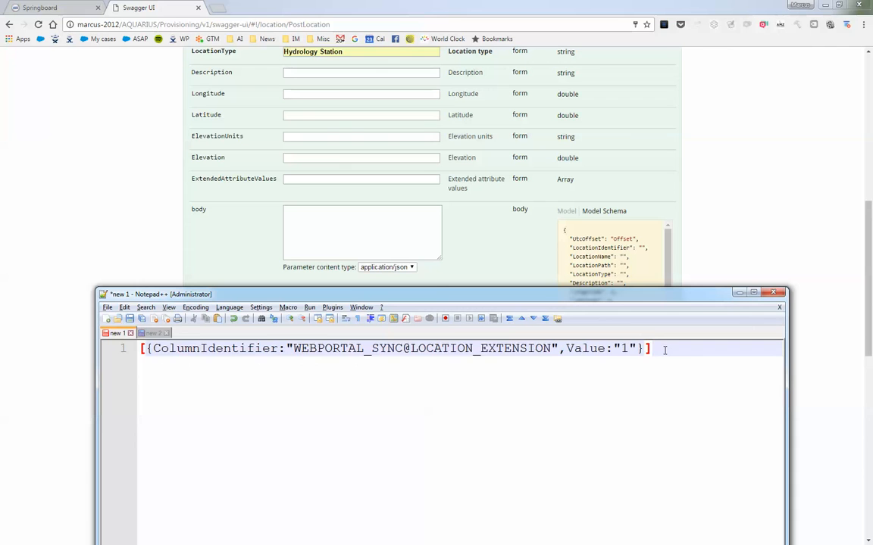
{"action": "left_click", "coordinate": [143, 356]}
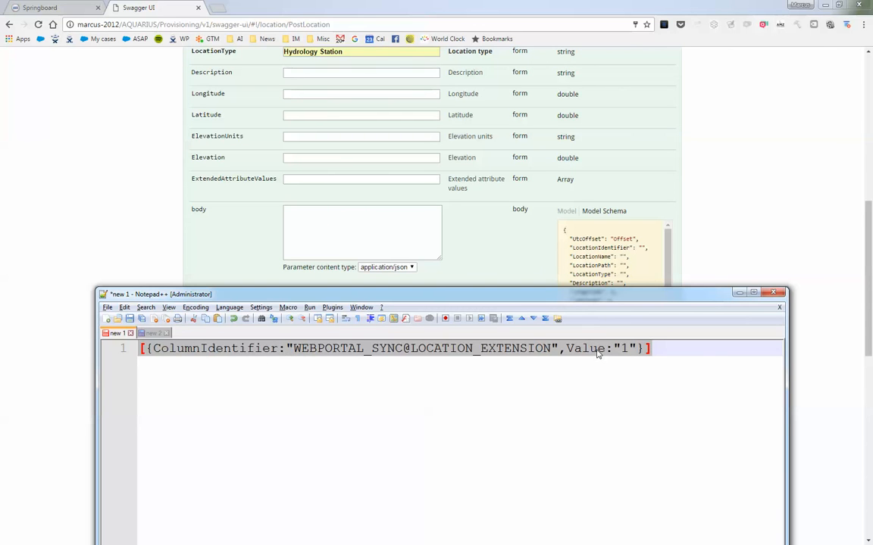
{"action": "right_click", "coordinate": [538, 350]}
{"action": "left_click", "coordinate": [549, 367]}
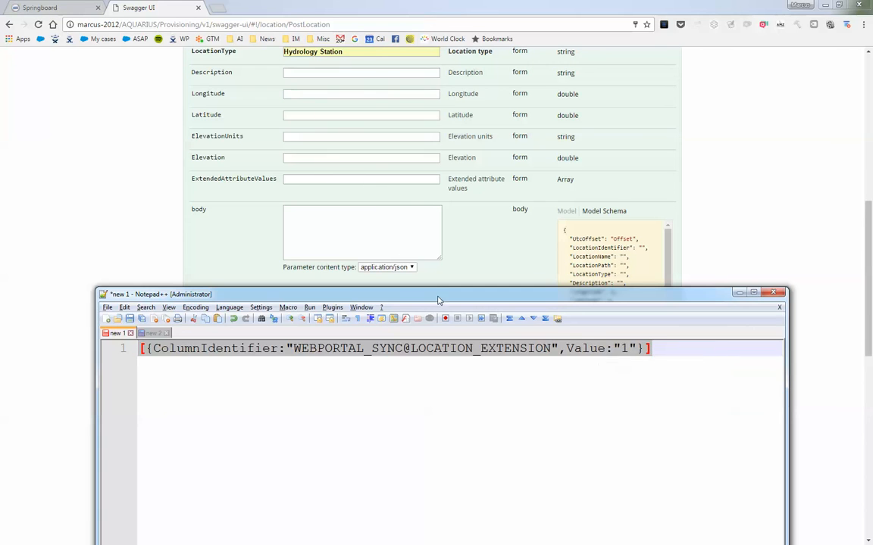
{"action": "left_click", "coordinate": [361, 179]}
{"action": "right_click", "coordinate": [362, 181]}
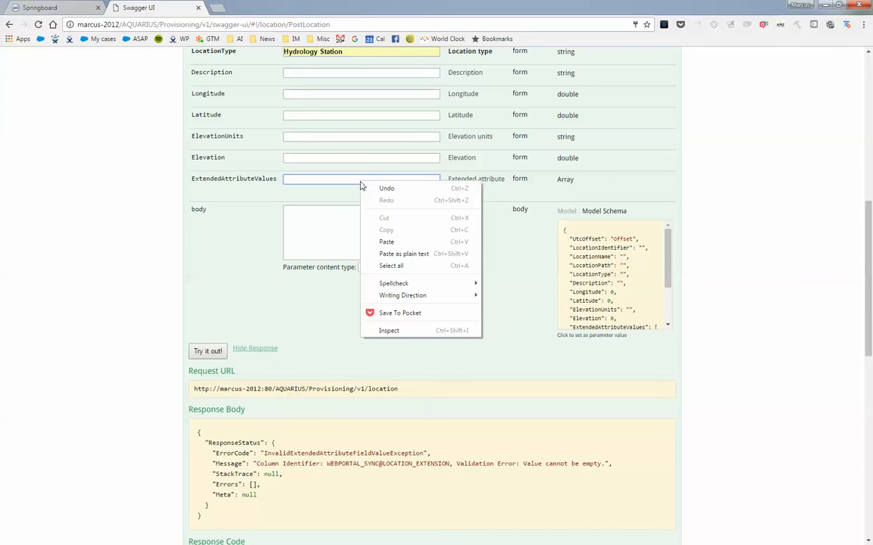
{"action": "left_click", "coordinate": [386, 241]}
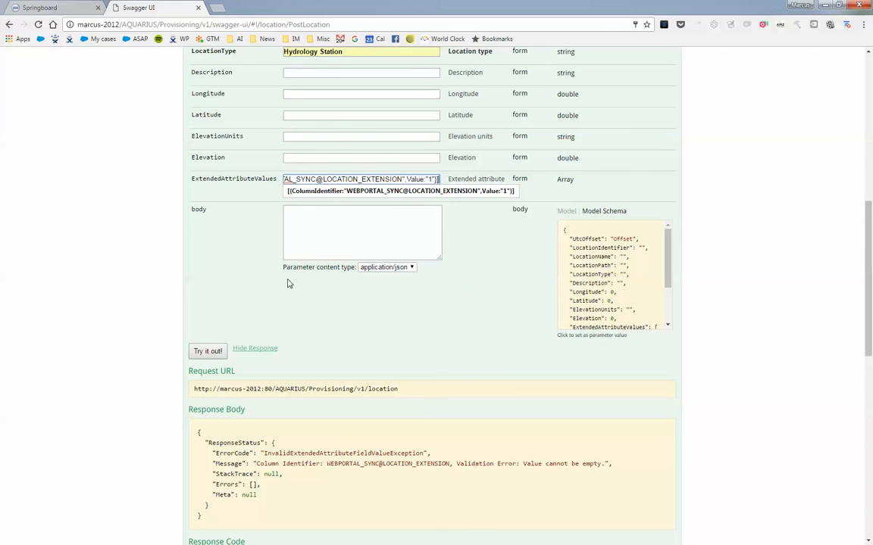
{"action": "left_click", "coordinate": [282, 315]}
Step: Submit the POST /location request again with the extended attribute value included
{"action": "scroll", "coordinate": [283, 317], "scroll_direction": "down", "scroll_amount": 3}
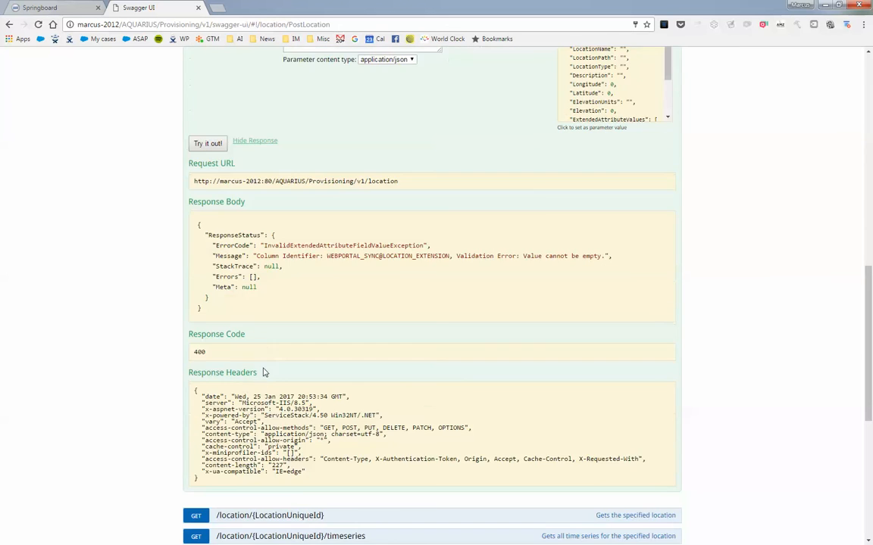
{"action": "scroll", "coordinate": [182, 409], "scroll_direction": "down", "scroll_amount": 2}
{"action": "scroll", "coordinate": [190, 178], "scroll_direction": "up", "scroll_amount": 1}
{"action": "left_click", "coordinate": [206, 144]}
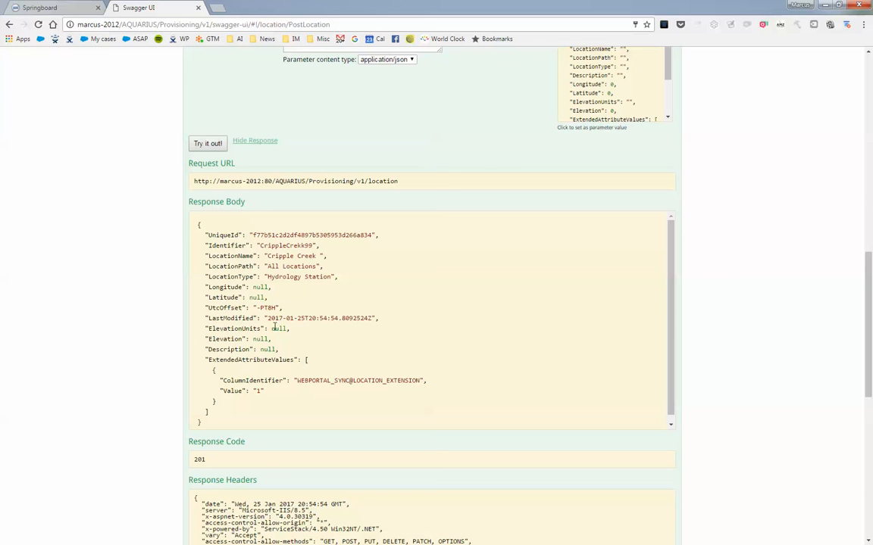
Step: Review the response body and response code returned for the new location
{"action": "left_click_drag", "start_coordinate": [218, 424], "coordinate": [196, 225]}
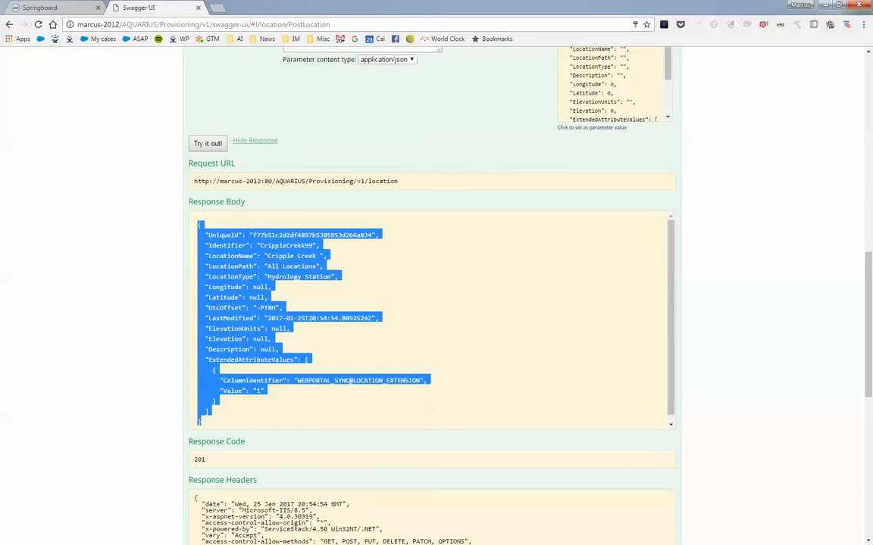
{"action": "left_click_drag", "start_coordinate": [216, 460], "coordinate": [173, 461]}
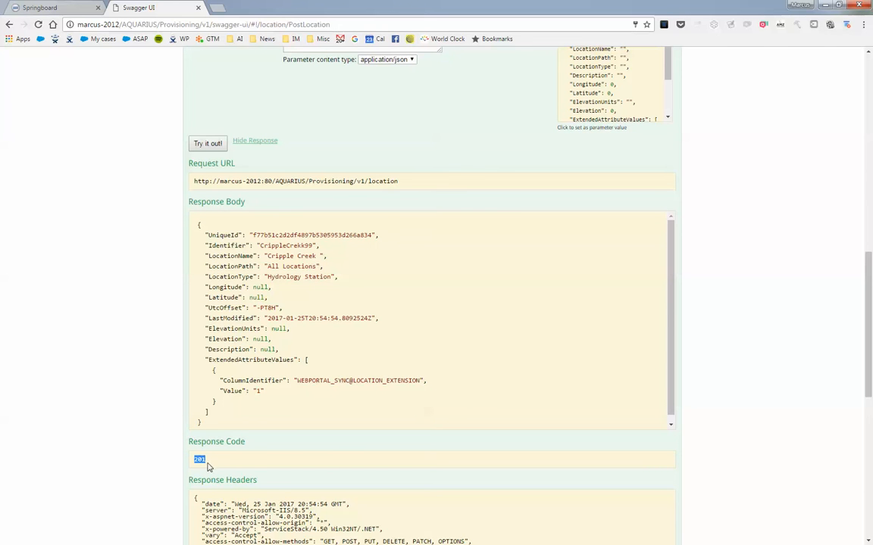
{"action": "left_click_drag", "start_coordinate": [180, 421], "coordinate": [198, 225]}
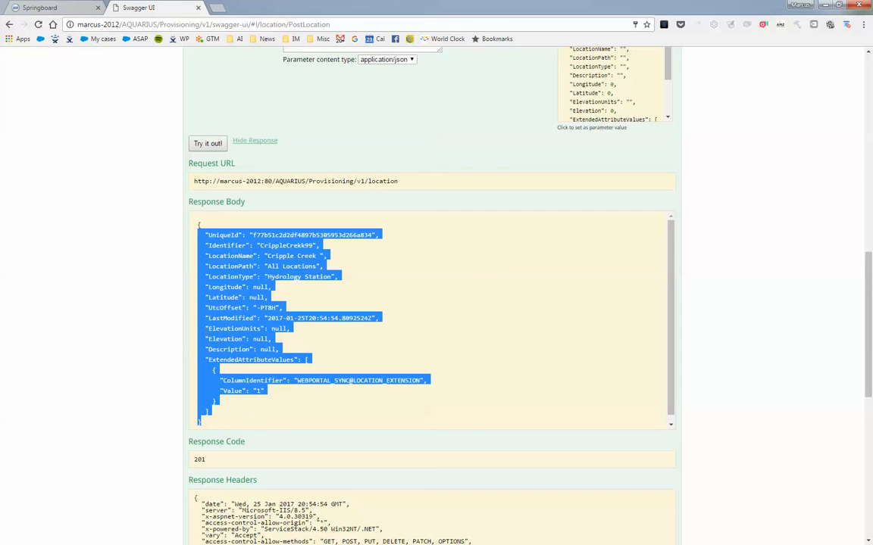
Step: Find the new location CrippleCrekk99 in Springboard by searching for crippl, and open it in Location Manager
{"action": "left_click", "coordinate": [63, 11]}
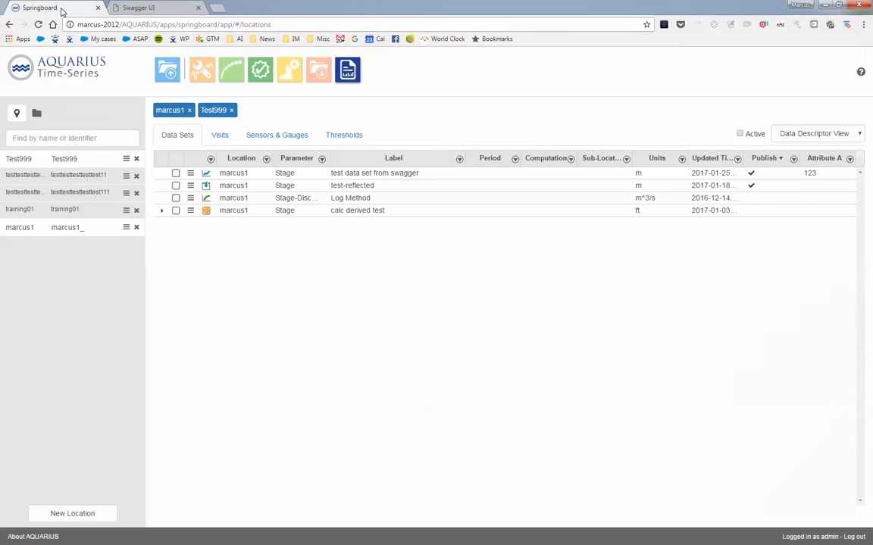
{"action": "left_click", "coordinate": [65, 138]}
{"action": "type", "text": "crip"}
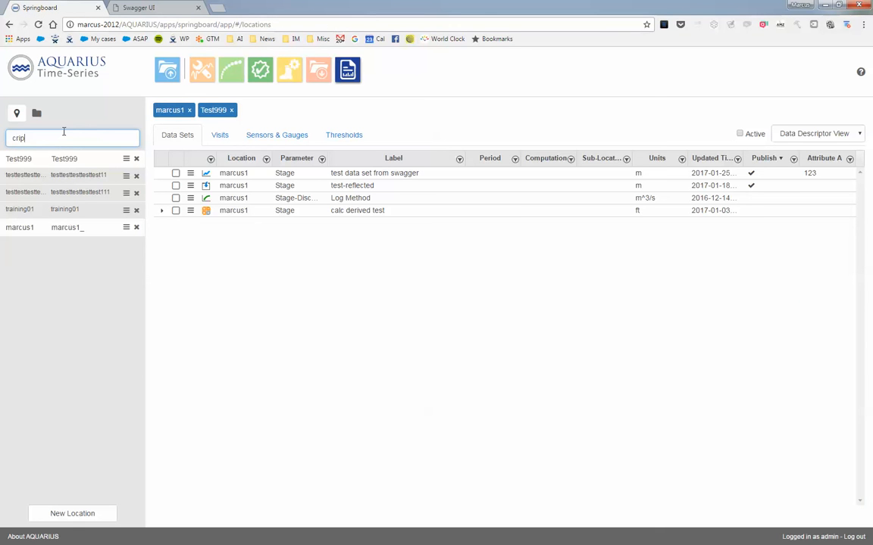
{"action": "type", "text": "pl"}
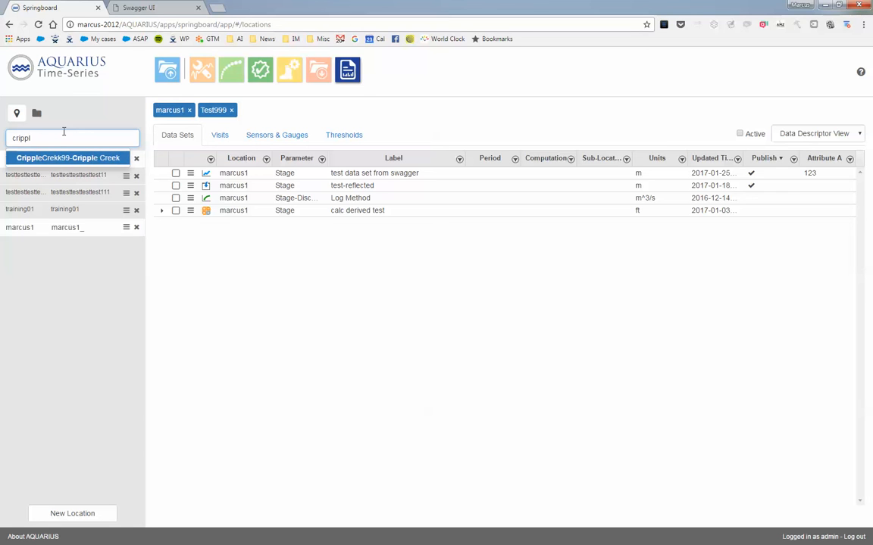
{"action": "left_click", "coordinate": [66, 159]}
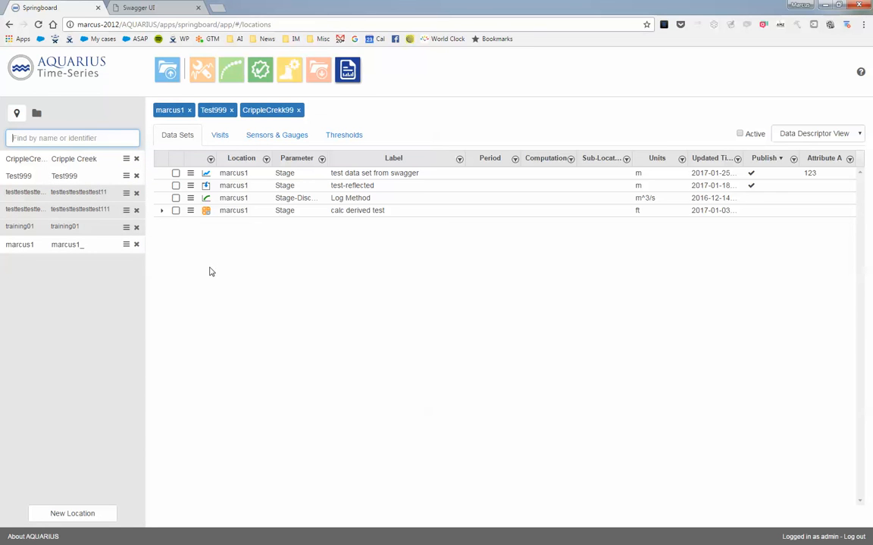
{"action": "left_click", "coordinate": [126, 159]}
{"action": "left_click", "coordinate": [114, 173]}
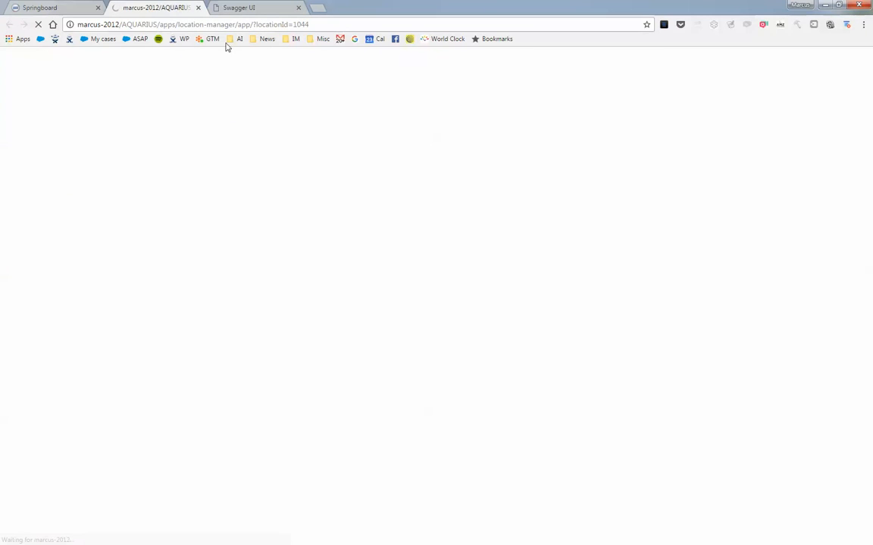